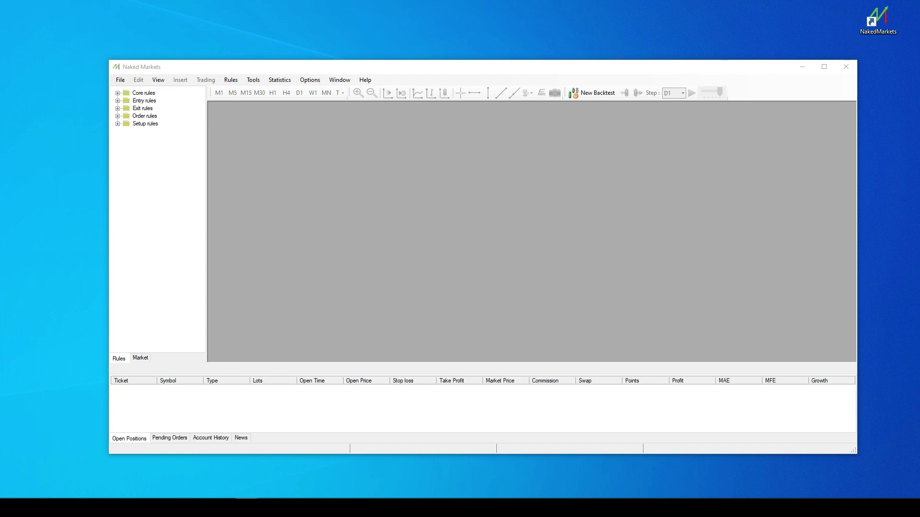
- Open the Data Center from the Tools menu and show its Data import page
{"action": "left_click", "coordinate": [253, 80]}
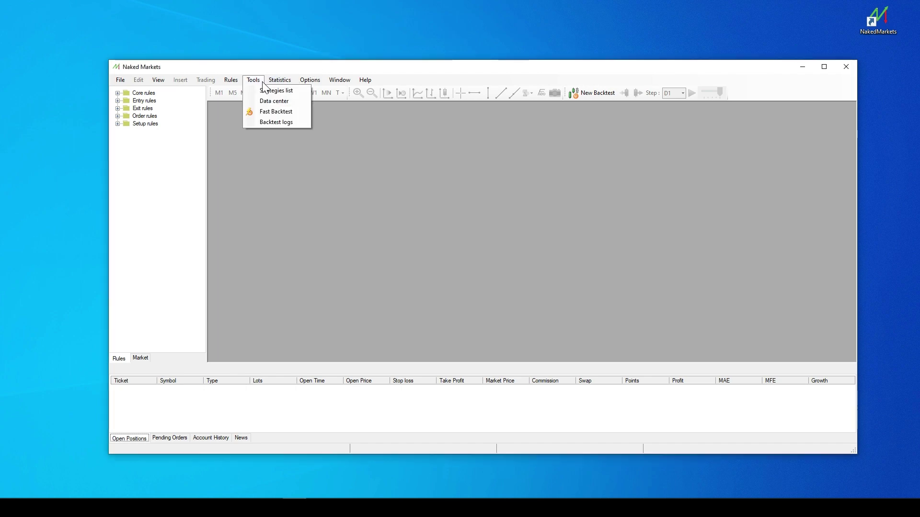
{"action": "left_click", "coordinate": [264, 100]}
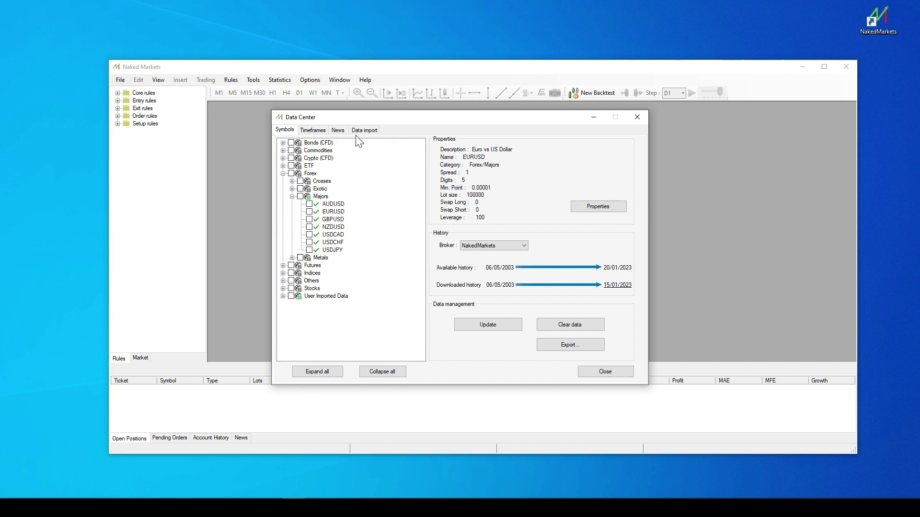
{"action": "left_click", "coordinate": [364, 131]}
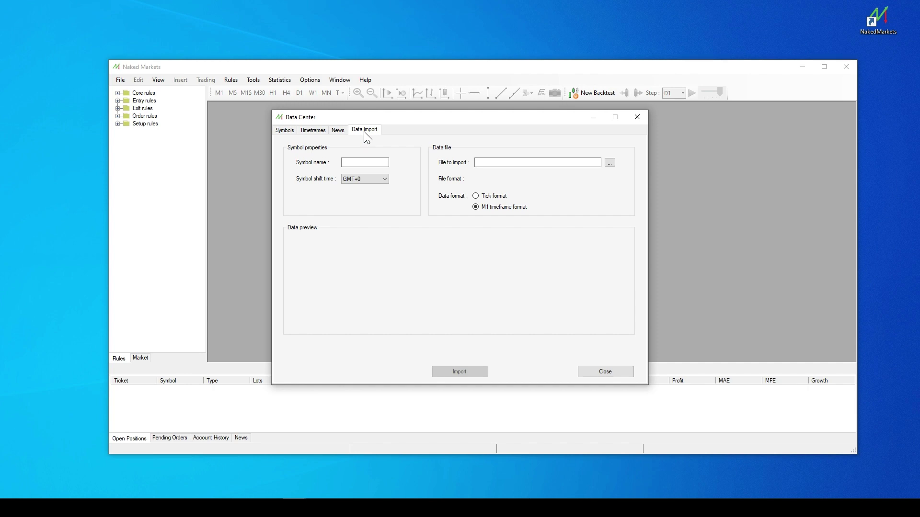
- Load USDJPY1.hst for import and scroll its Metatrader M1 preview rows from 04/01/1971
{"action": "left_click", "coordinate": [609, 162]}
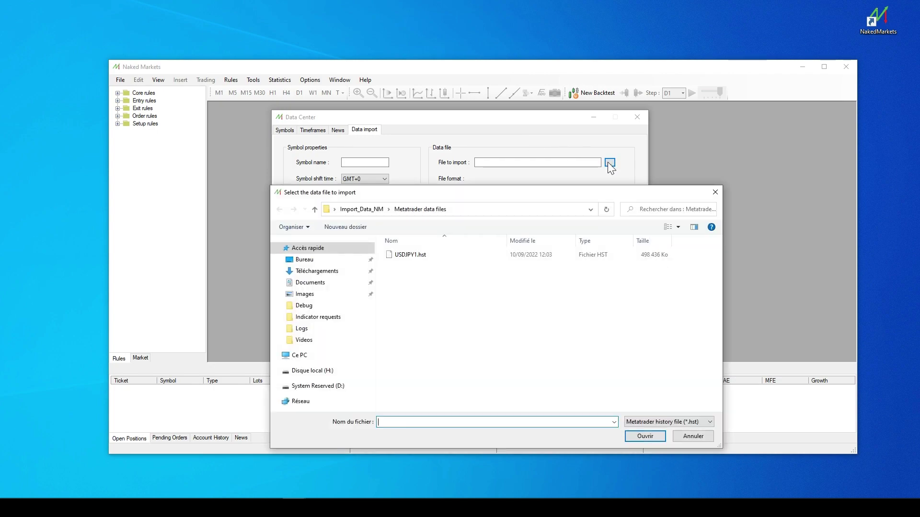
{"action": "left_click", "coordinate": [416, 253]}
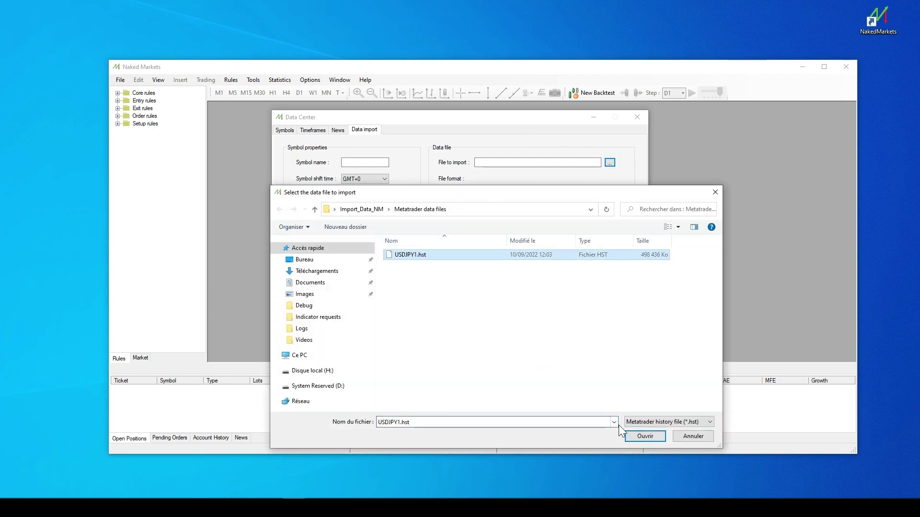
{"action": "left_click", "coordinate": [641, 434]}
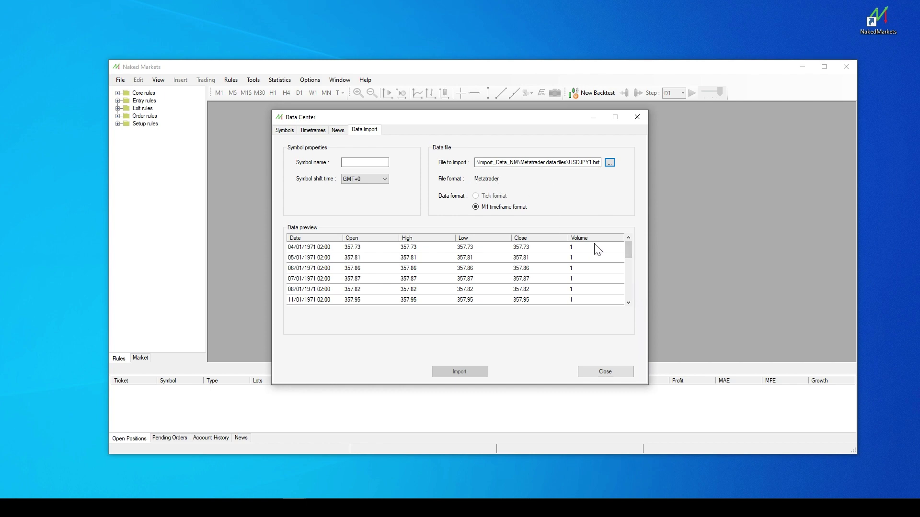
{"action": "mouse_move", "coordinate": [628, 250]}
{"action": "left_mouse_down"}
{"action": "mouse_move", "coordinate": [631, 286]}
{"action": "mouse_move", "coordinate": [633, 244]}
{"action": "left_mouse_up"}
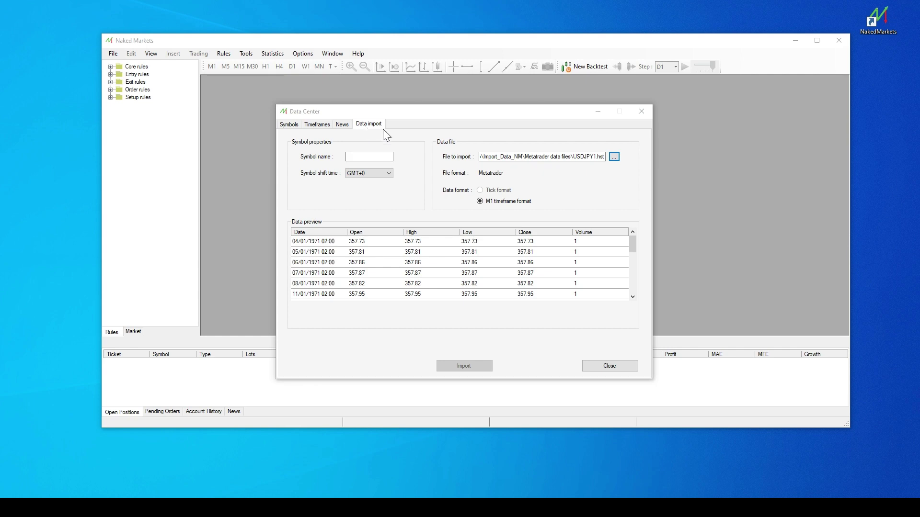
- Load Ticks_#FOXA.txt from Import_Data_NM's custom files folder with an any-format filter, marked as tick data
{"action": "left_click", "coordinate": [615, 157]}
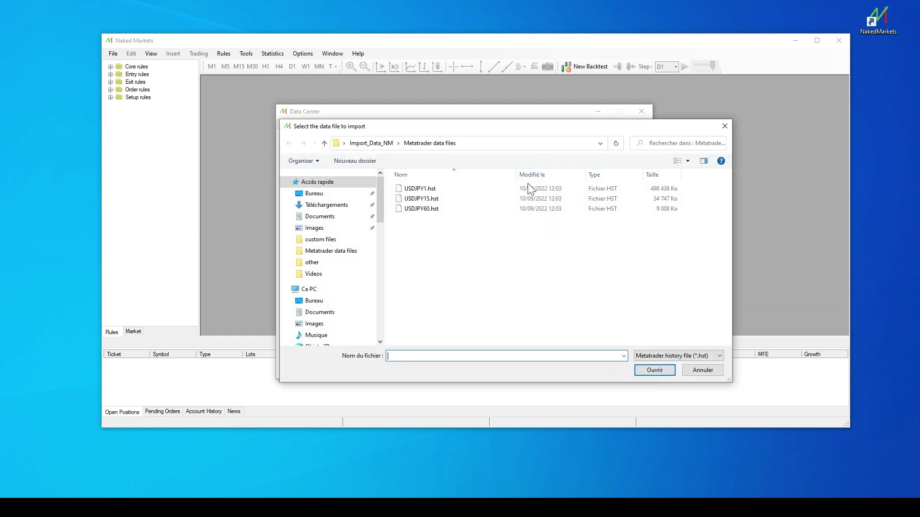
{"action": "left_click", "coordinate": [376, 143]}
{"action": "double_click", "coordinate": [413, 188]}
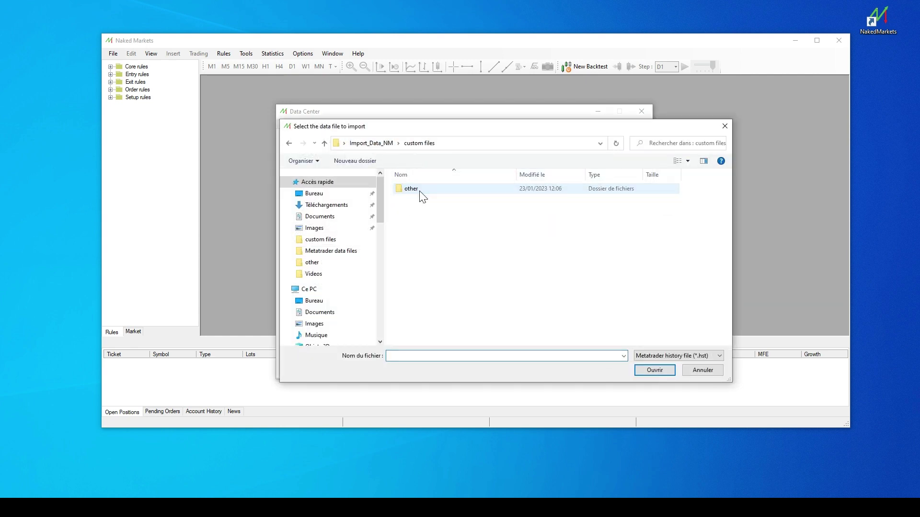
{"action": "left_click", "coordinate": [672, 357]}
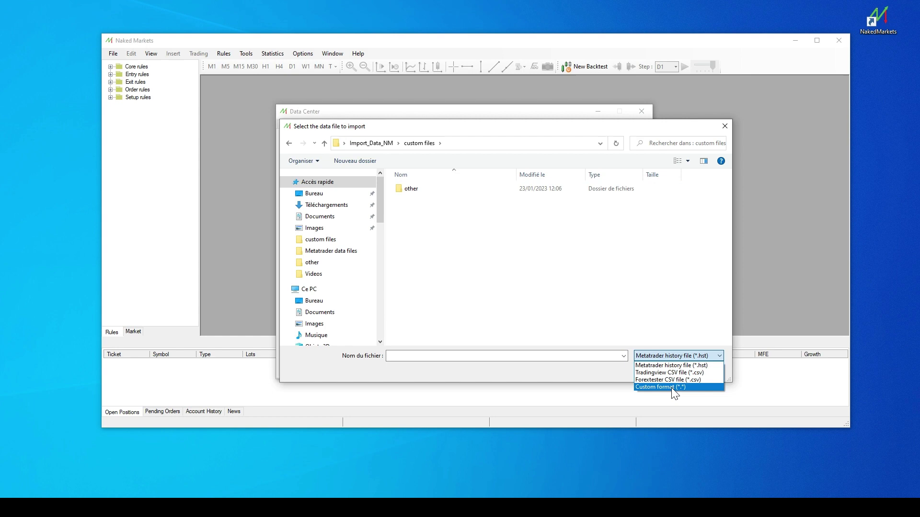
{"action": "left_click", "coordinate": [671, 387]}
{"action": "left_click", "coordinate": [425, 219]}
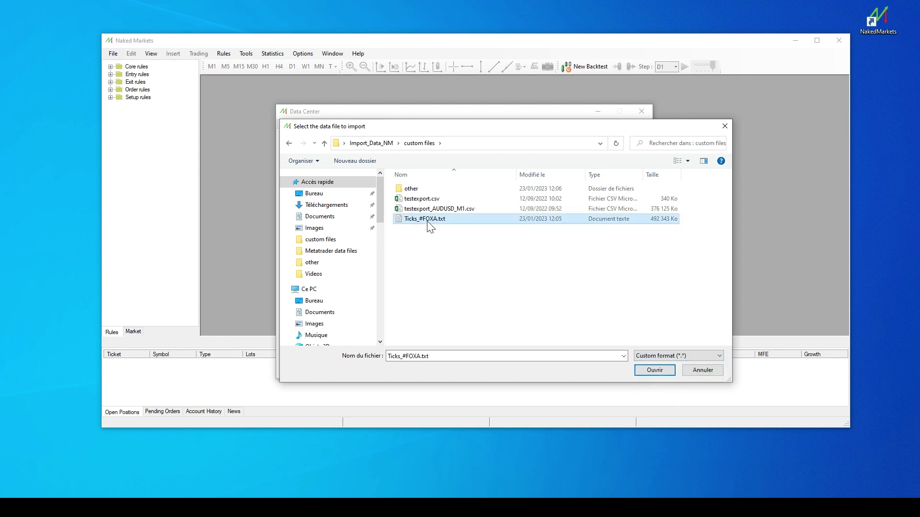
{"action": "left_click", "coordinate": [654, 370]}
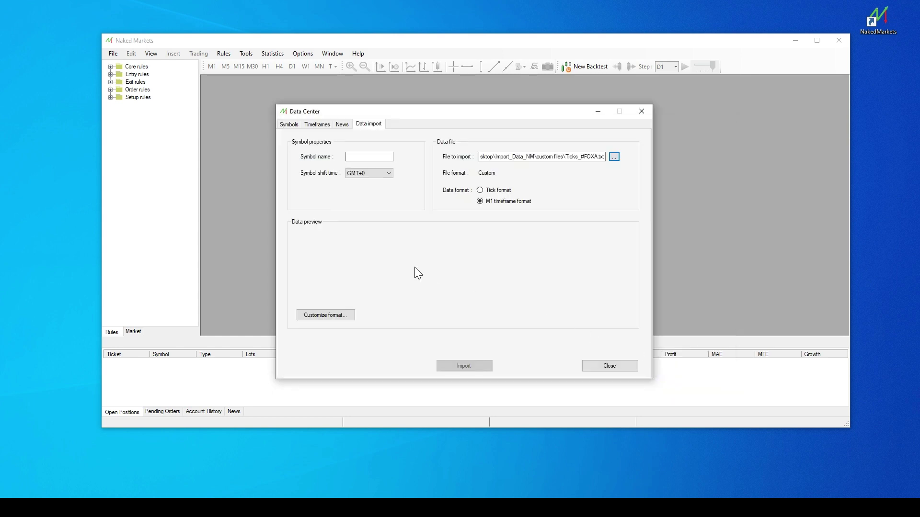
{"action": "left_click", "coordinate": [479, 191]}
- In the custom format settings, keep comma as the separator and set column 1 to Skip
{"action": "left_click", "coordinate": [325, 315]}
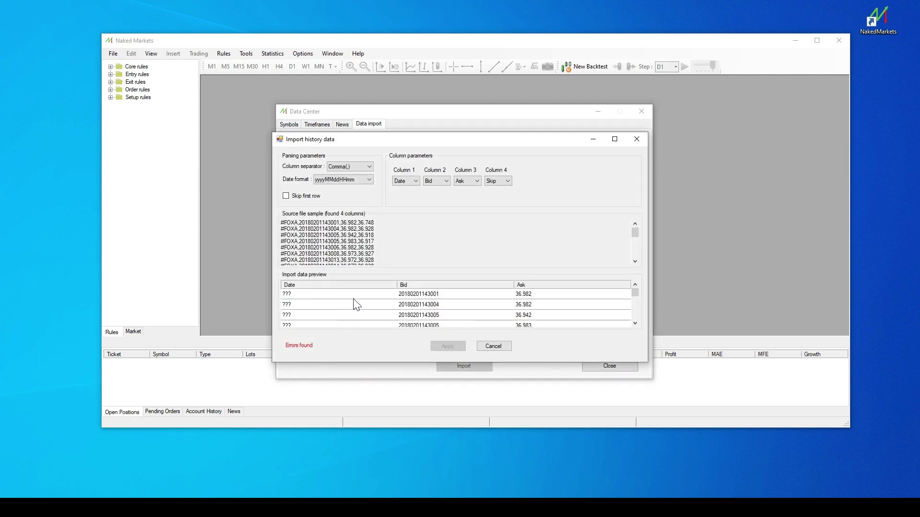
{"action": "left_click", "coordinate": [369, 165]}
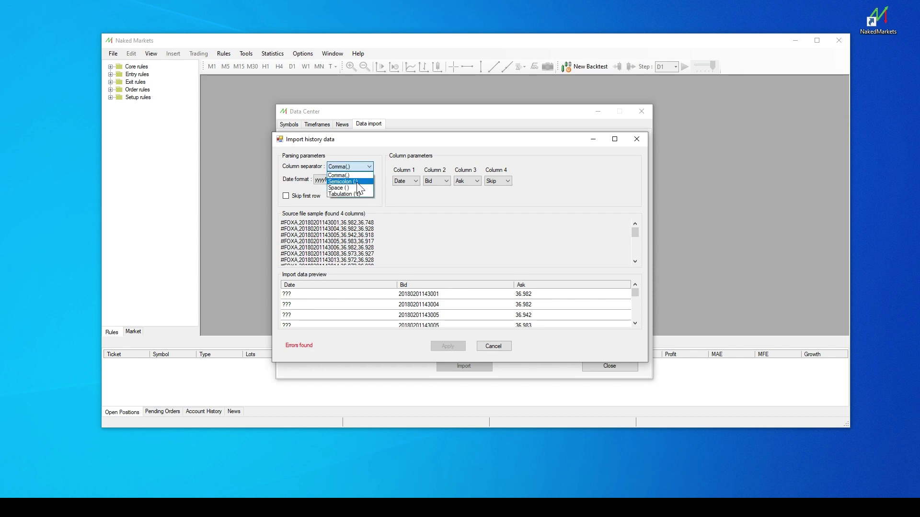
{"action": "left_click", "coordinate": [355, 182]}
{"action": "left_click", "coordinate": [369, 166]}
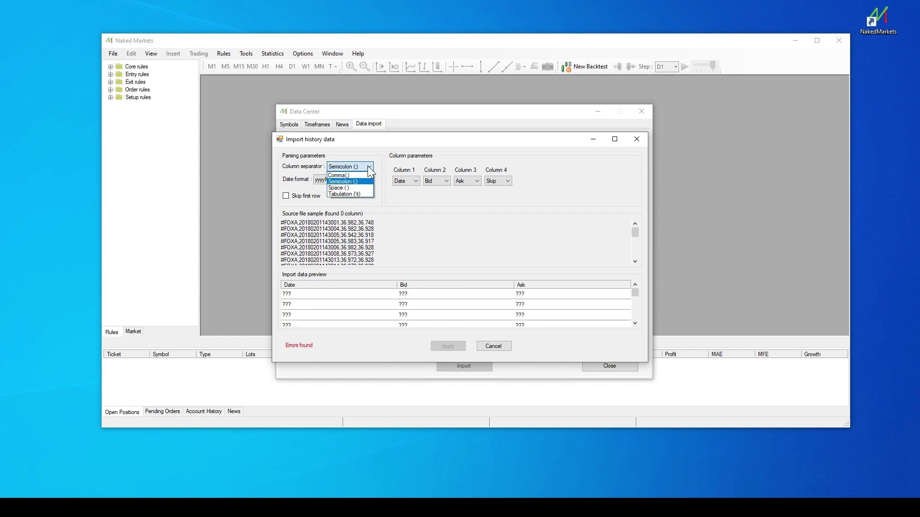
{"action": "left_click", "coordinate": [356, 176]}
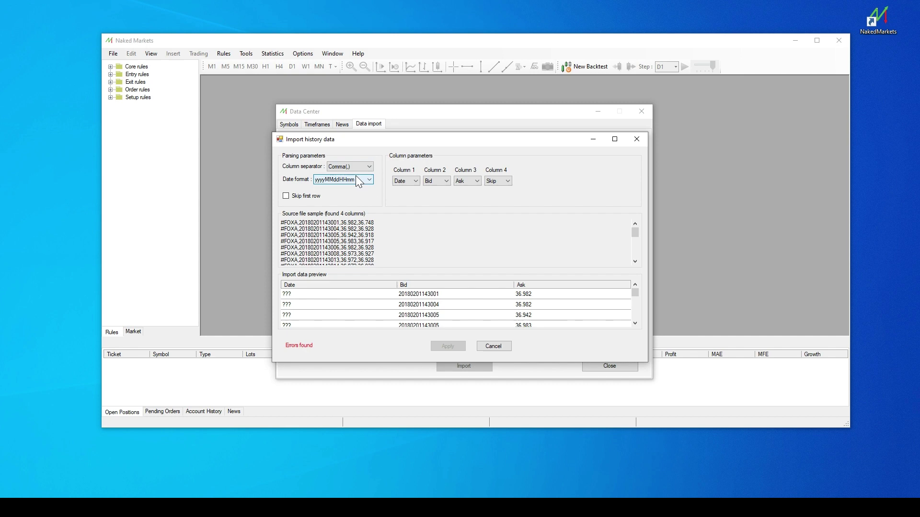
{"action": "left_click", "coordinate": [416, 180]}
{"action": "left_click", "coordinate": [406, 192]}
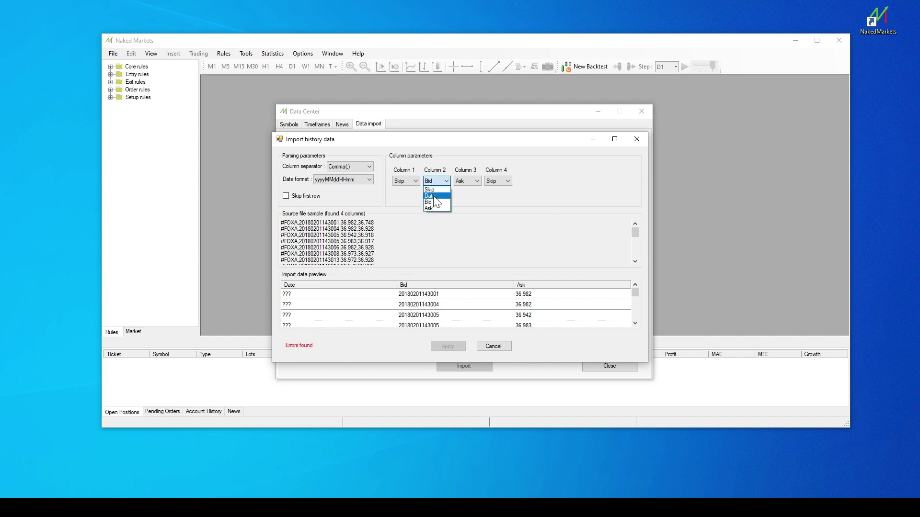
- Map column 2 as Date (yyyyMMddHHmmss), column 3 as Bid and column 4 as Ask
{"action": "left_click", "coordinate": [424, 195]}
{"action": "left_click", "coordinate": [366, 181]}
{"action": "left_click", "coordinate": [364, 194]}
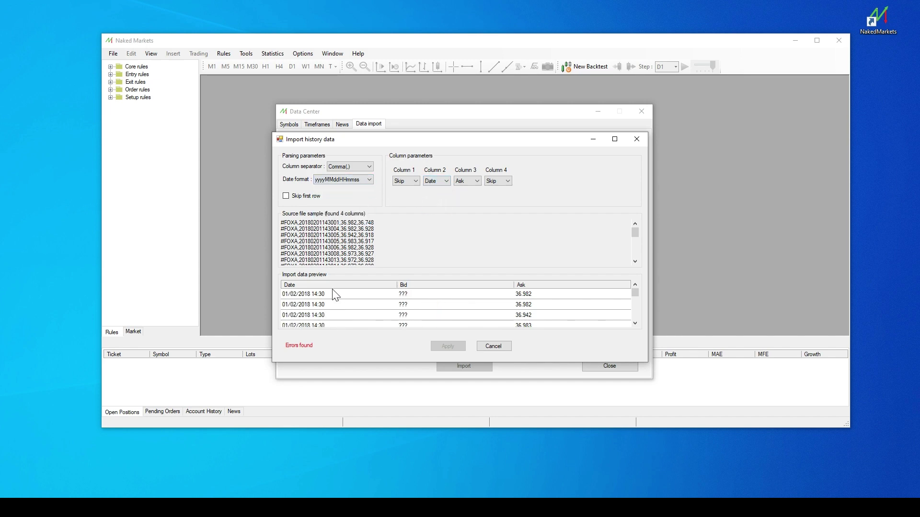
{"action": "left_click", "coordinate": [470, 184]}
{"action": "left_click", "coordinate": [461, 202]}
{"action": "left_click", "coordinate": [499, 181]}
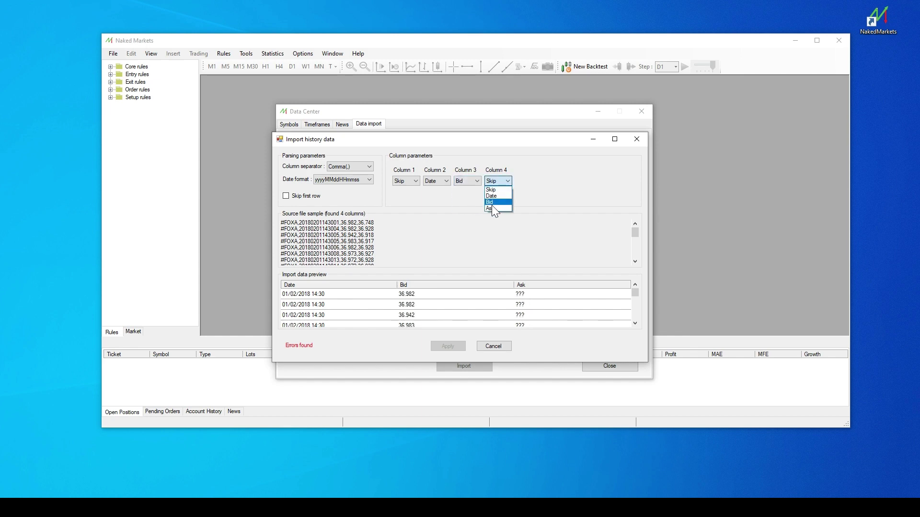
{"action": "left_click", "coordinate": [490, 209]}
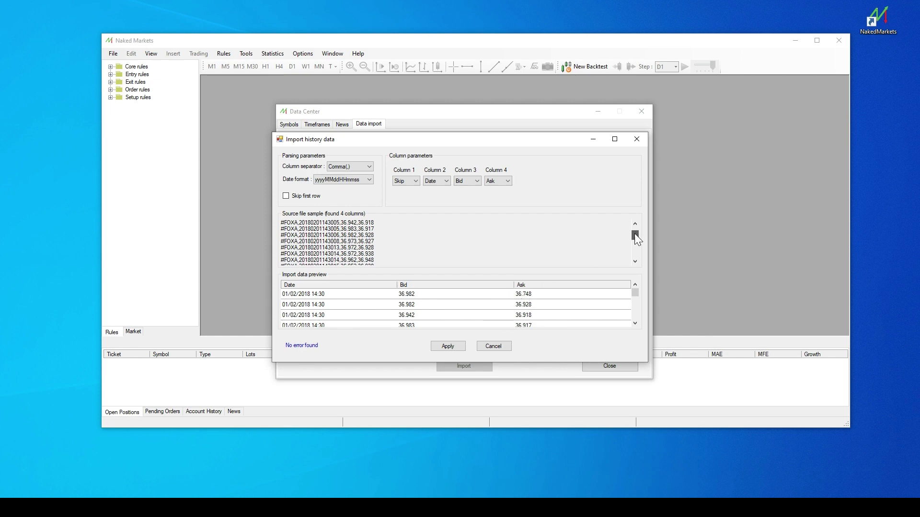
{"action": "mouse_move", "coordinate": [634, 233]}
{"action": "left_mouse_down"}
{"action": "mouse_move", "coordinate": [628, 262]}
{"action": "mouse_move", "coordinate": [626, 229]}
{"action": "left_mouse_up"}
- Accept the column mapping, import the file under symbol name DemoSymbol, and acknowledge 'Import done'
{"action": "left_click", "coordinate": [448, 346]}
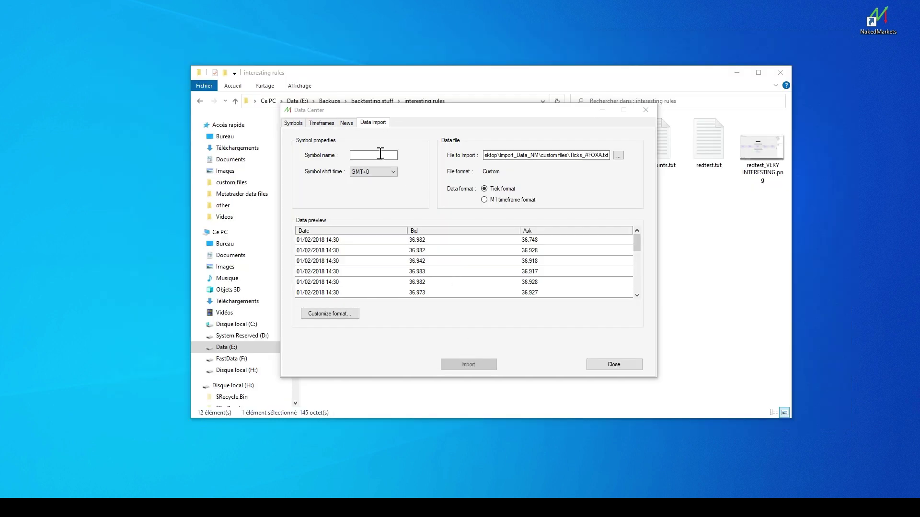
{"action": "left_click", "coordinate": [379, 153]}
{"action": "type", "text": "Demo"}
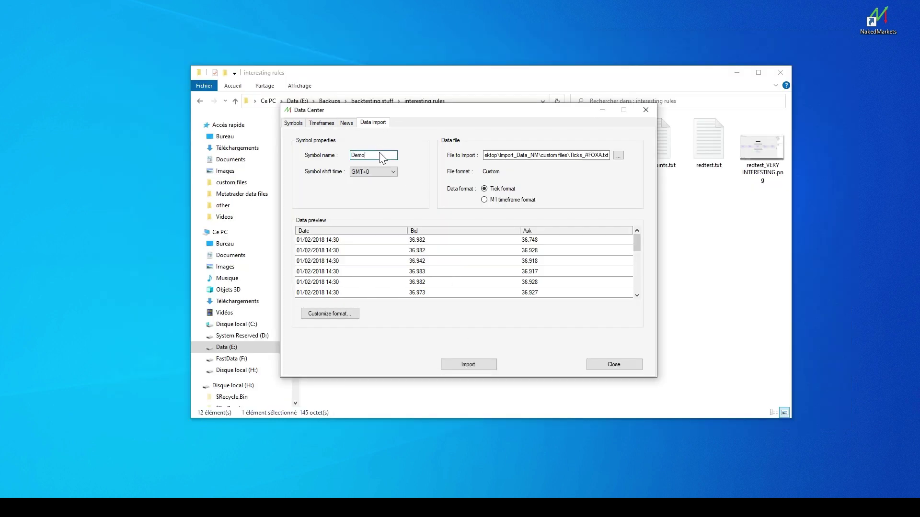
{"action": "type", "text": "Symbol"}
{"action": "left_click", "coordinate": [468, 366]}
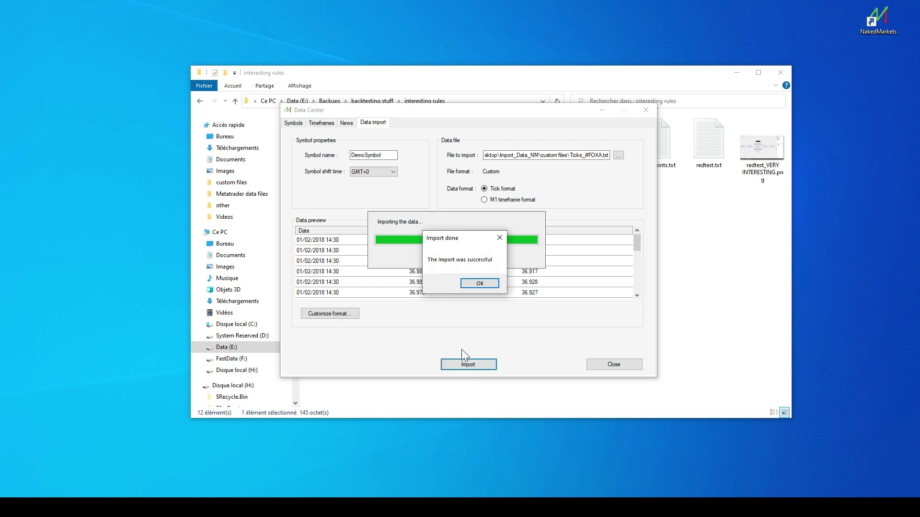
{"action": "left_click", "coordinate": [484, 284]}
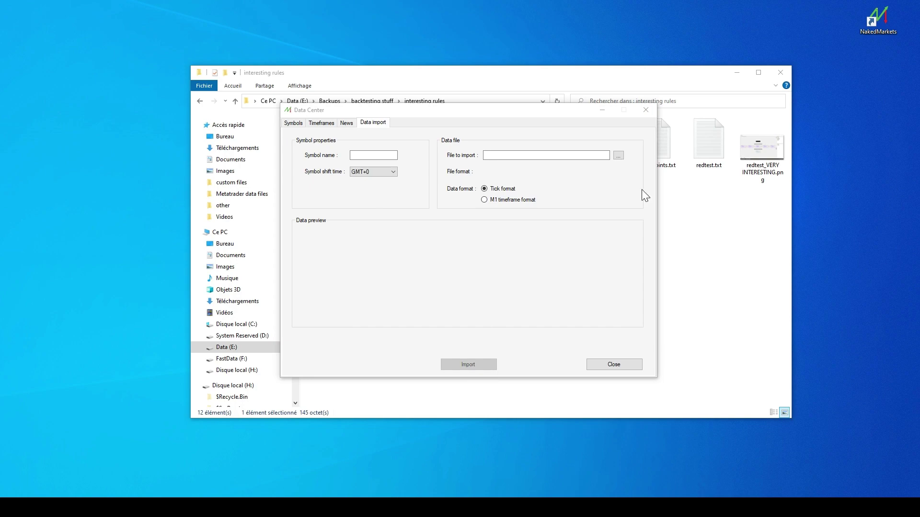
- Check Imp_DemoSymbol under User Imported Data, keep External as history source, and close the Data Center
{"action": "left_click", "coordinate": [294, 124]}
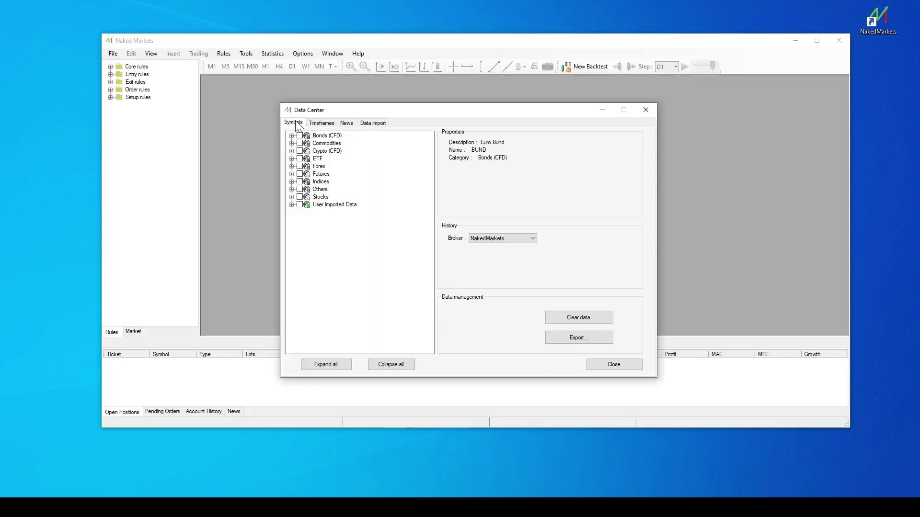
{"action": "left_click", "coordinate": [291, 204]}
{"action": "left_click", "coordinate": [328, 213]}
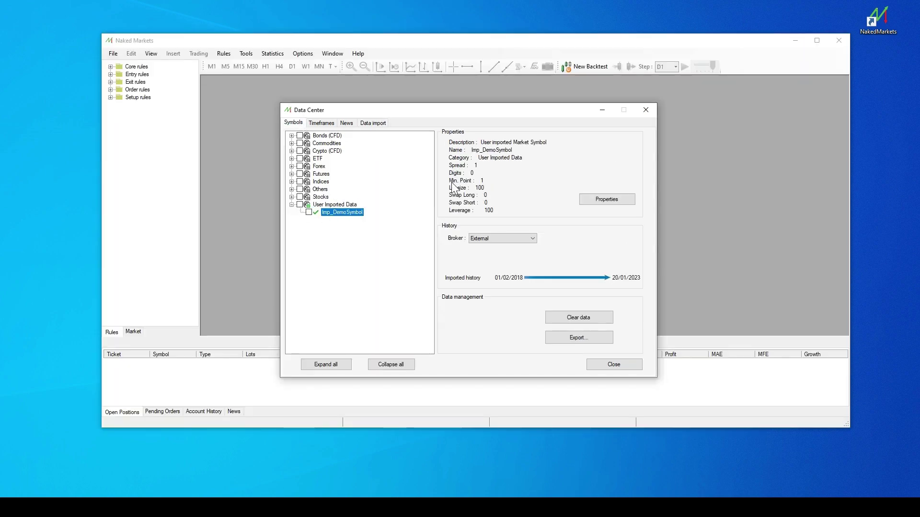
{"action": "left_click", "coordinate": [522, 238]}
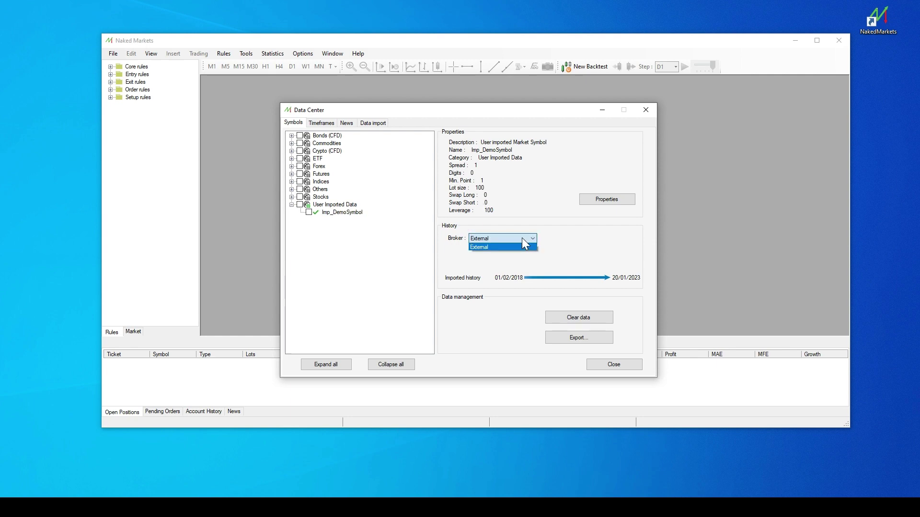
{"action": "left_click", "coordinate": [522, 237]}
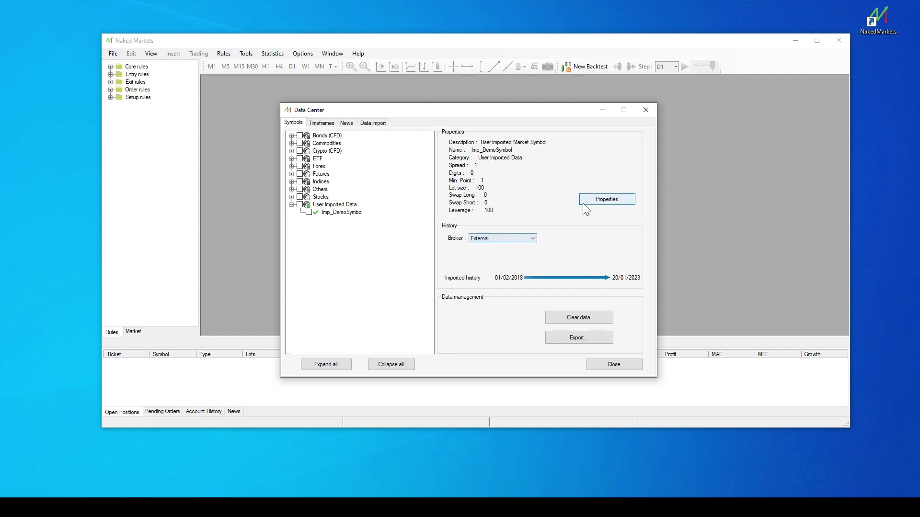
{"action": "left_click", "coordinate": [613, 365]}
- Create a new backtest that includes the Imp_DemoSymbol symbol
{"action": "left_click", "coordinate": [578, 67]}
{"action": "left_click", "coordinate": [538, 341]}
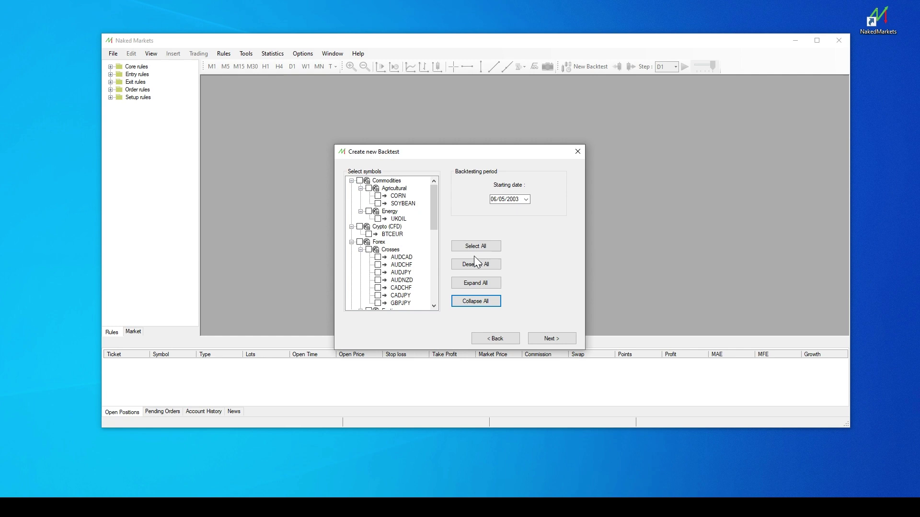
{"action": "left_click_drag", "start_coordinate": [434, 202], "coordinate": [440, 282]}
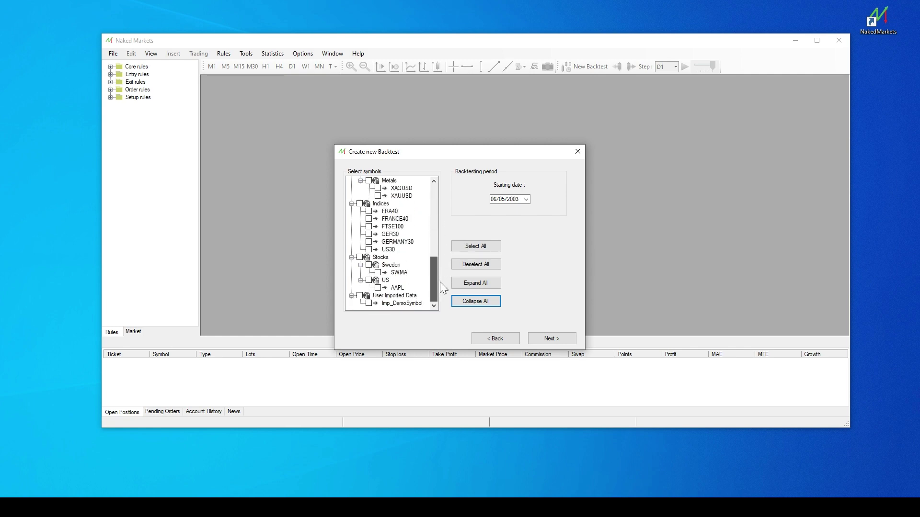
{"action": "left_click", "coordinate": [368, 303]}
{"action": "left_click", "coordinate": [544, 338]}
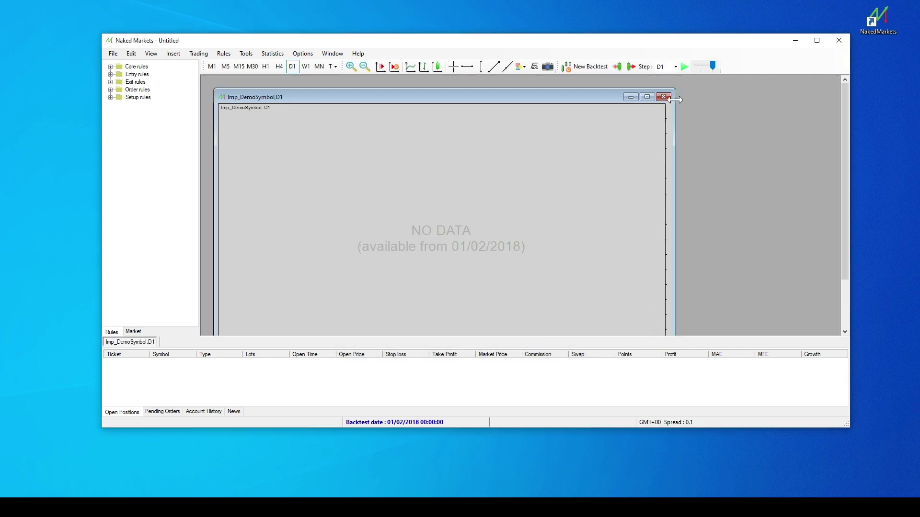
- Play the backtest, switching the chart between H1 and M1 and enlarging it to fill the workspace
{"action": "left_click", "coordinate": [685, 66]}
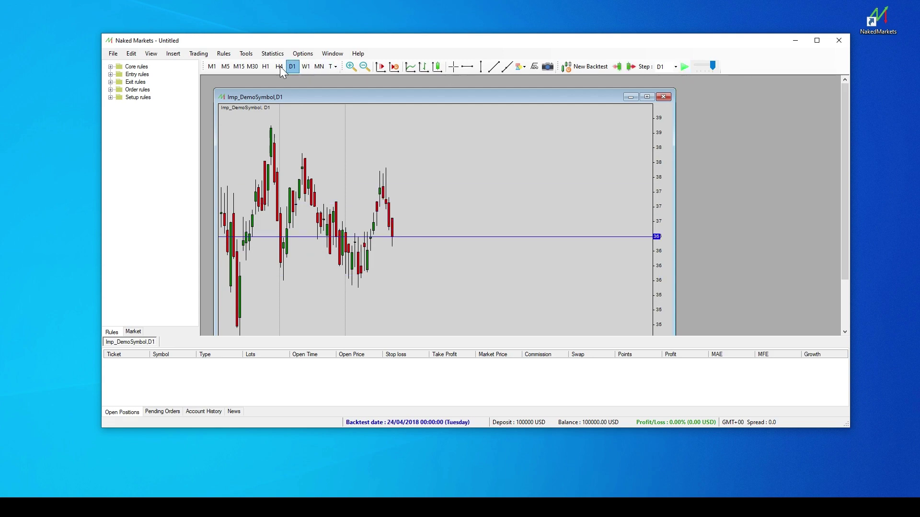
{"action": "left_click", "coordinate": [265, 66]}
{"action": "left_click", "coordinate": [684, 67]}
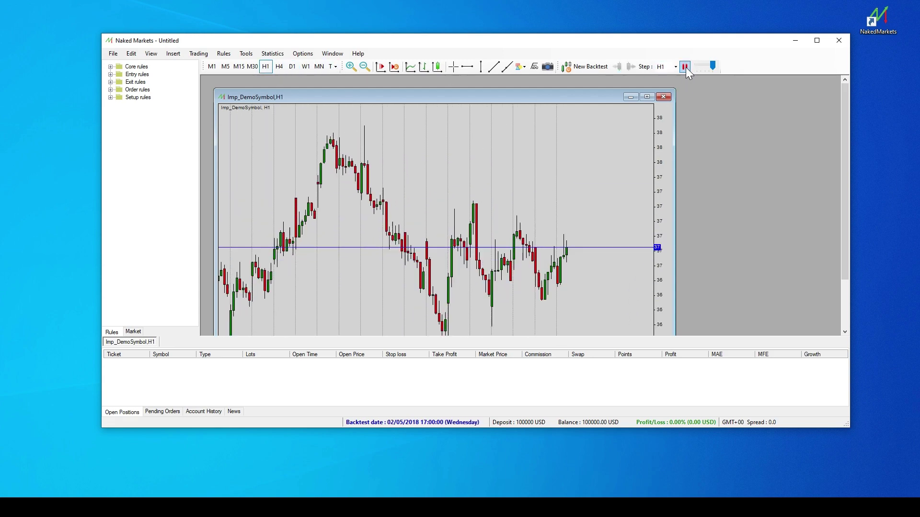
{"action": "left_click", "coordinate": [685, 66]}
{"action": "left_click", "coordinate": [647, 97]}
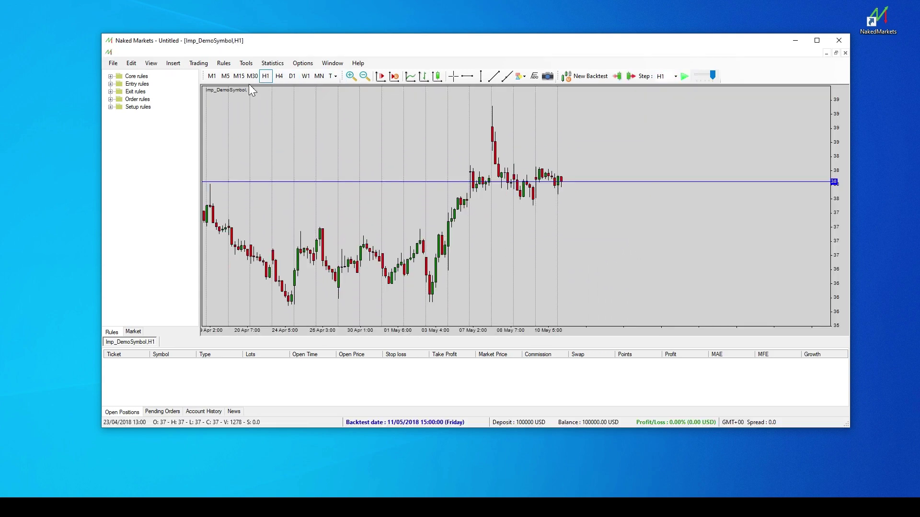
{"action": "left_click", "coordinate": [213, 76]}
{"action": "left_click", "coordinate": [685, 76]}
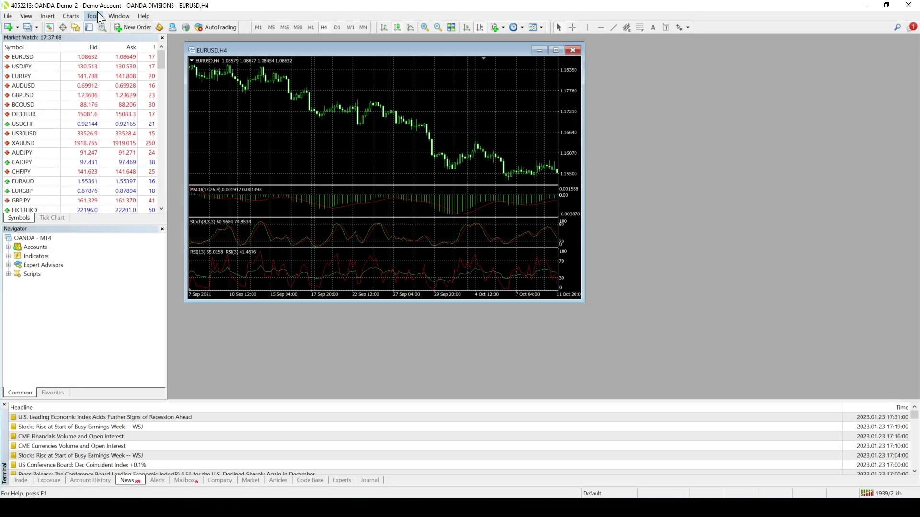
- In the History Center, select the USDJPY 1 Minute (M1) history
{"action": "left_click", "coordinate": [96, 17]}
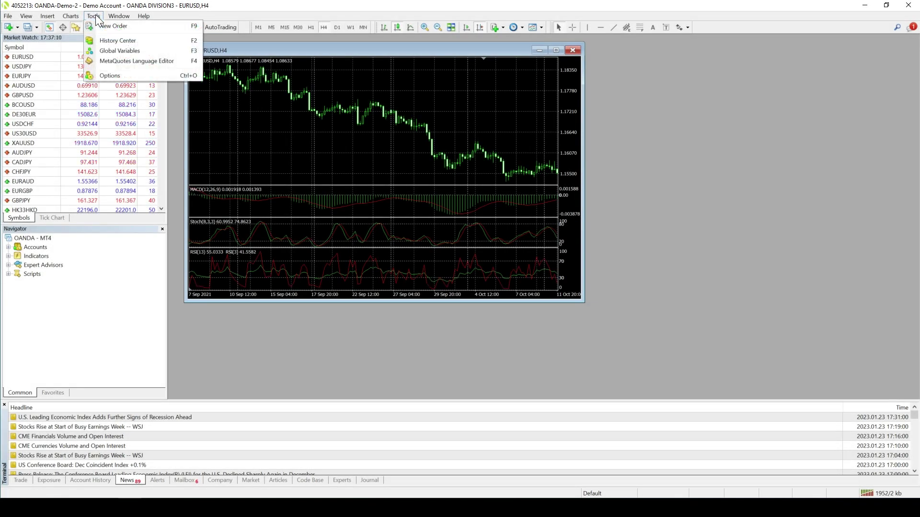
{"action": "left_click", "coordinate": [115, 42]}
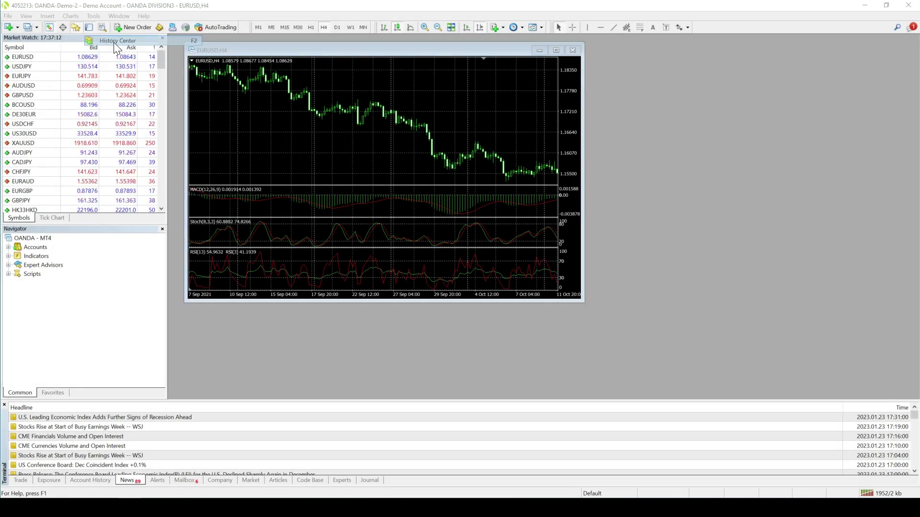
{"action": "mouse_move", "coordinate": [320, 239]}
{"action": "left_mouse_down"}
{"action": "mouse_move", "coordinate": [309, 163]}
{"action": "mouse_move", "coordinate": [319, 236]}
{"action": "left_mouse_up"}
{"action": "left_click", "coordinate": [280, 234]}
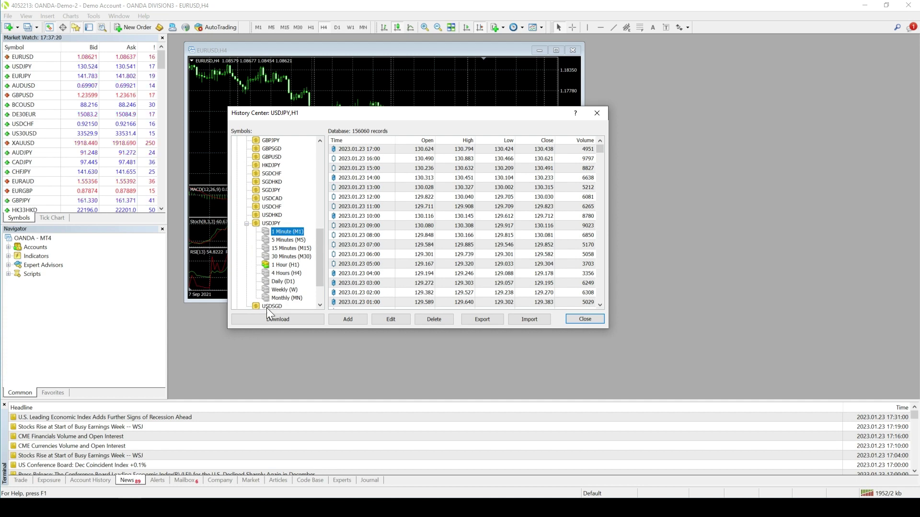
- Download the USDJPY M1 history, accept the warnings, inspect the oldest 1971.01.04 record, then close
{"action": "left_click", "coordinate": [277, 319]}
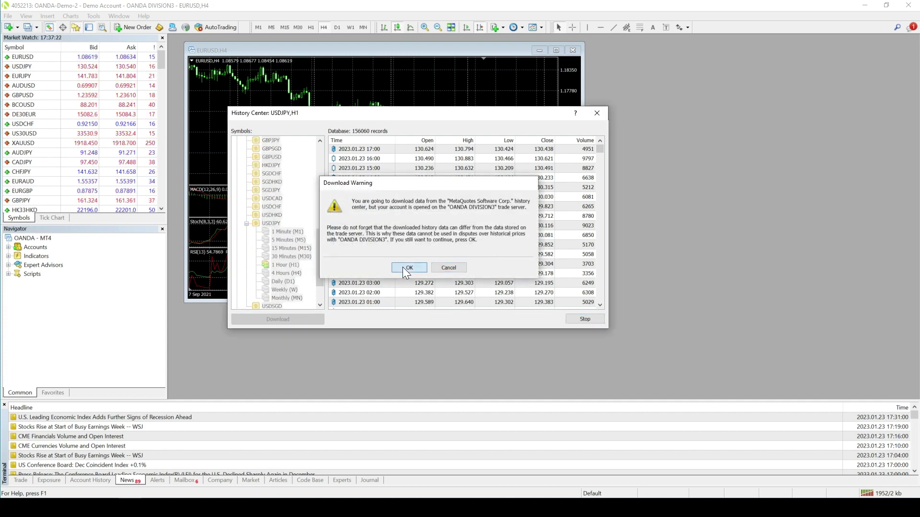
{"action": "left_click", "coordinate": [402, 267]}
{"action": "left_click", "coordinate": [423, 245]}
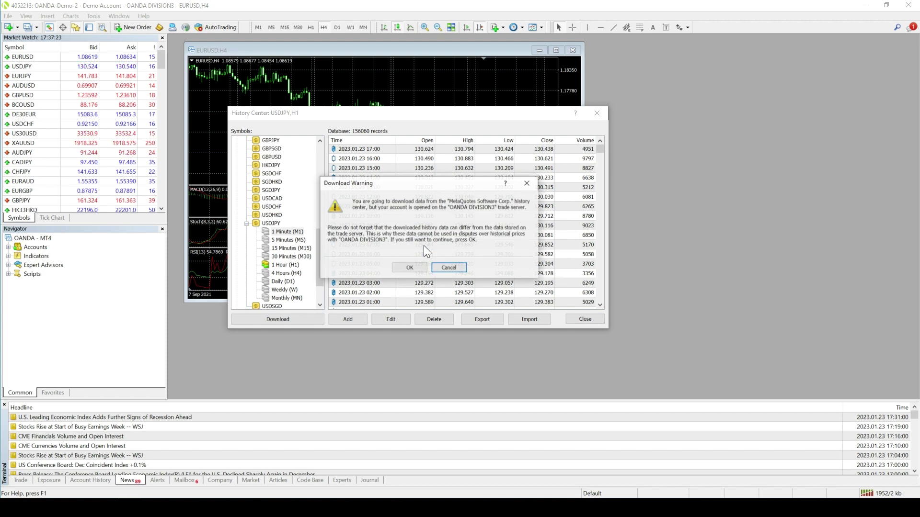
{"action": "left_click", "coordinate": [405, 267]}
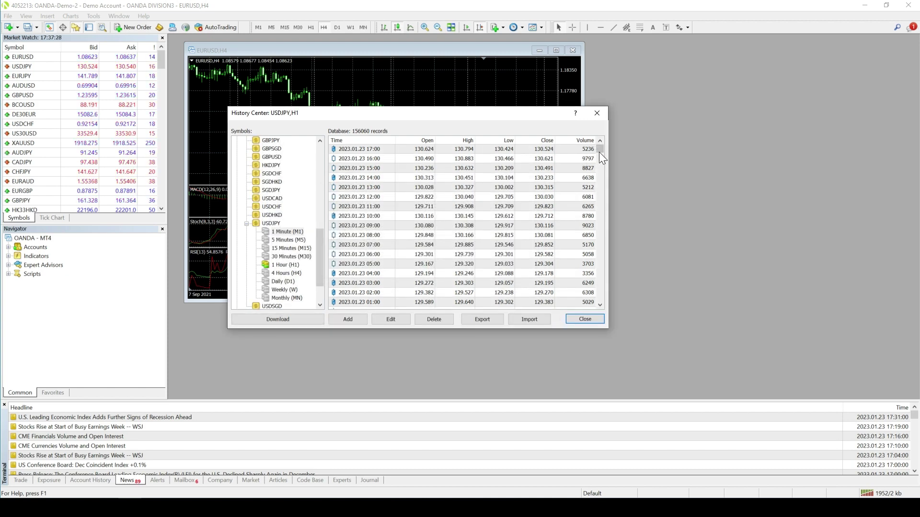
{"action": "left_click_drag", "start_coordinate": [599, 151], "coordinate": [605, 304]}
{"action": "left_click", "coordinate": [374, 301]}
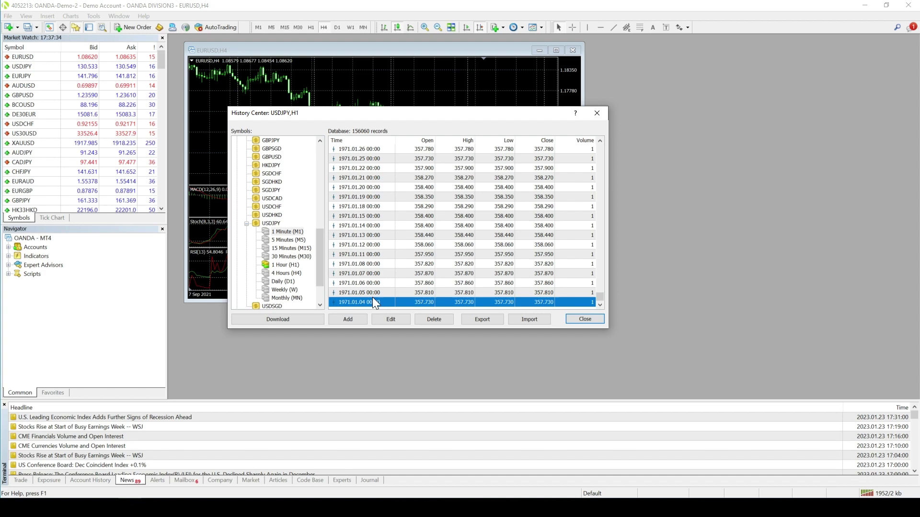
{"action": "left_click", "coordinate": [650, 319]}
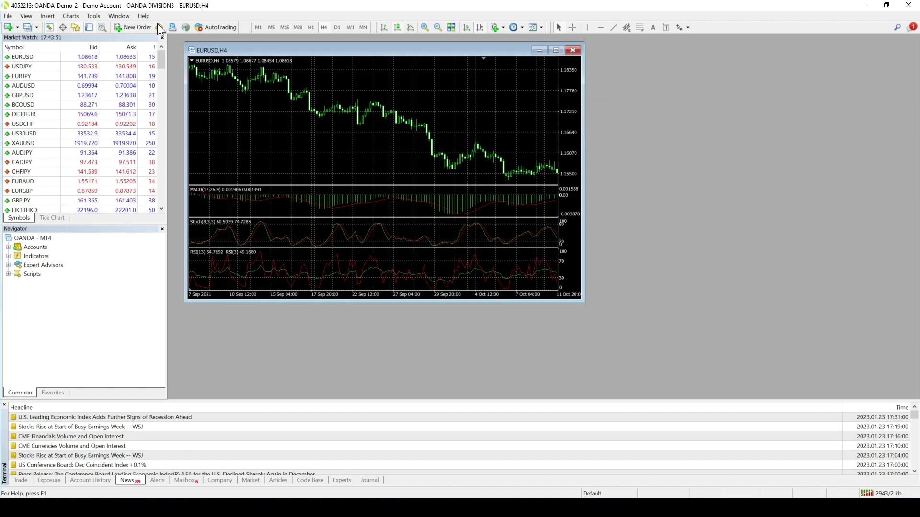
- Open the MetaTrader data folder's history > OANDA-Demo-2 folder and jump to USDJPY1.hst by typing usdjpy1
{"action": "left_click", "coordinate": [7, 16]}
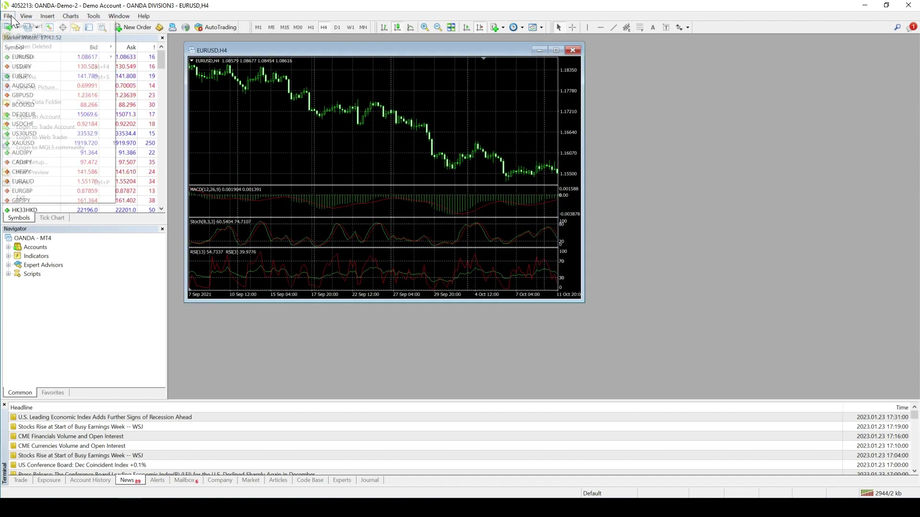
{"action": "left_click", "coordinate": [36, 101]}
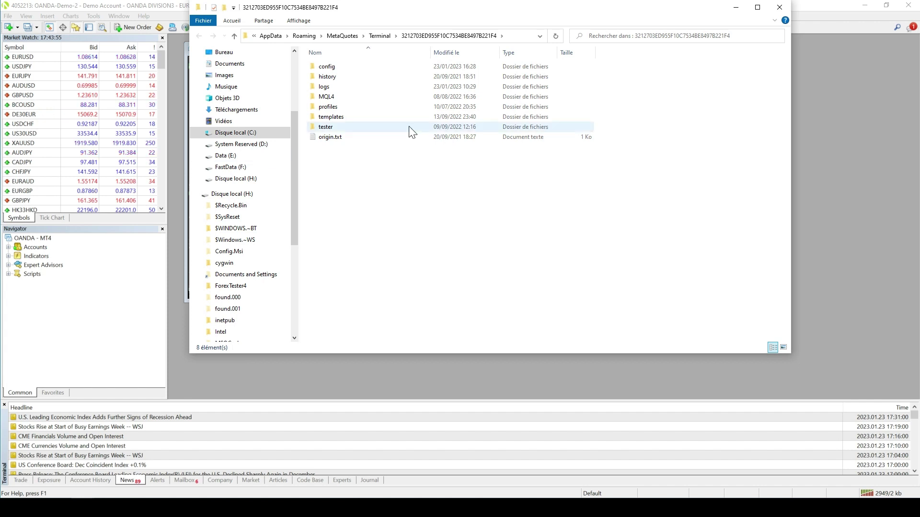
{"action": "left_click", "coordinate": [336, 79]}
{"action": "double_click", "coordinate": [337, 79]}
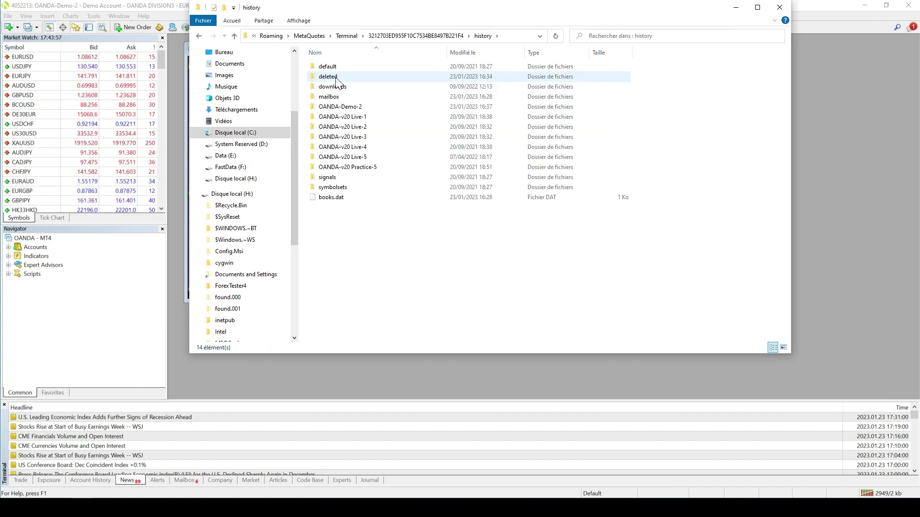
{"action": "left_click", "coordinate": [347, 165]}
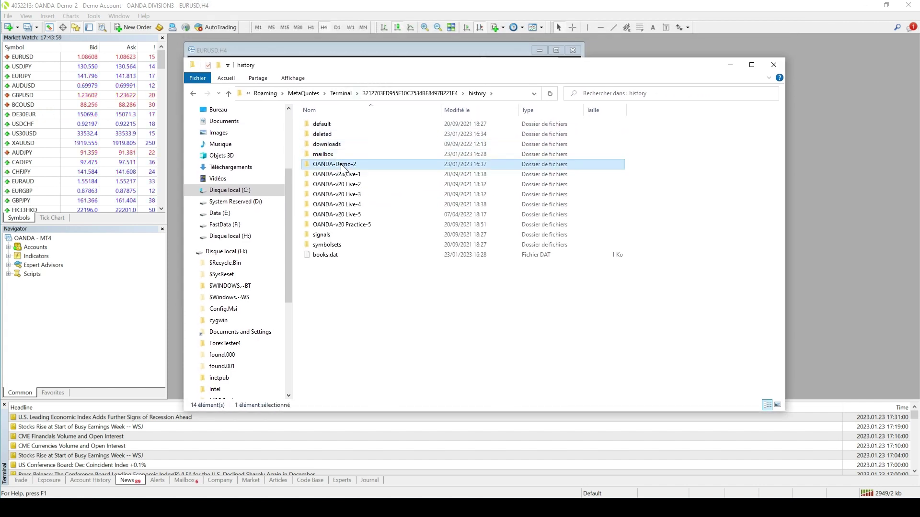
{"action": "double_click", "coordinate": [348, 165]}
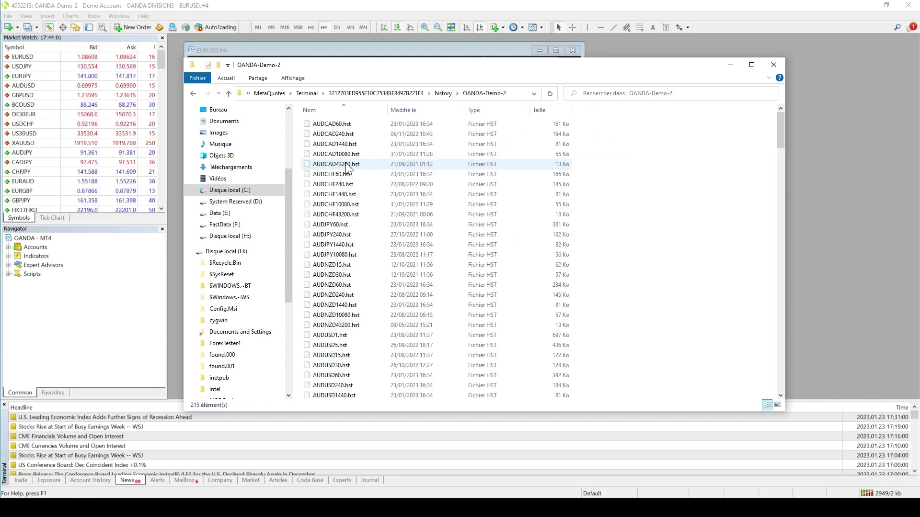
{"action": "left_click", "coordinate": [343, 175]}
{"action": "type", "text": "usdjpy1"}
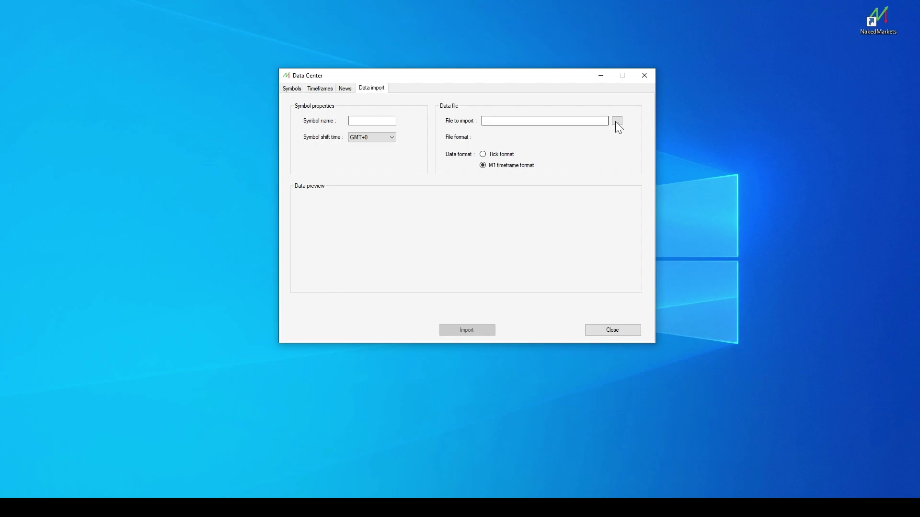
{"action": "left_click", "coordinate": [617, 122]}
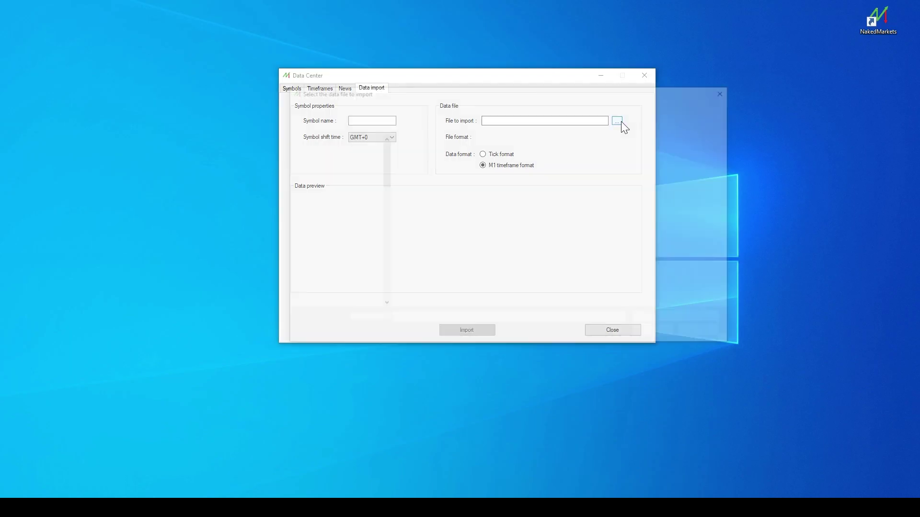
- Pick USDJPY1.hst and scroll through its Metatrader M1 preview rows from 1971
{"action": "left_click", "coordinate": [429, 152]}
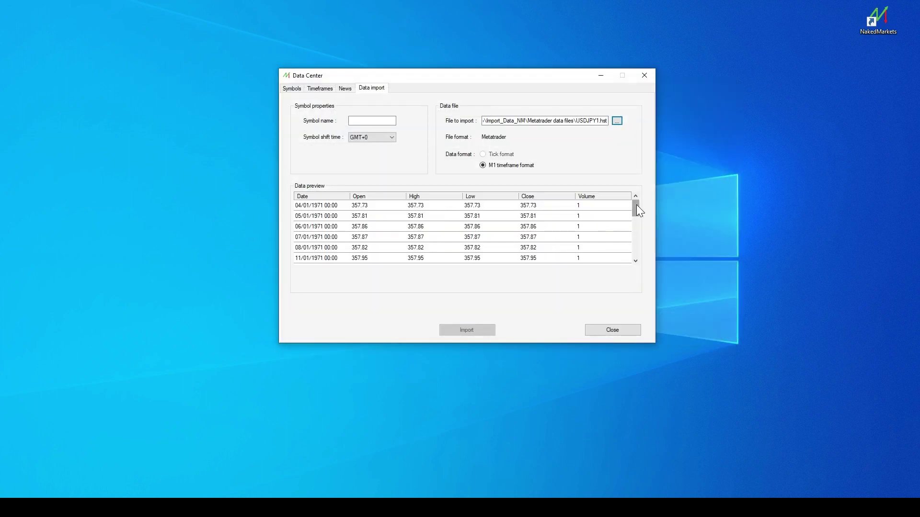
{"action": "left_click_drag", "start_coordinate": [636, 205], "coordinate": [637, 229]}
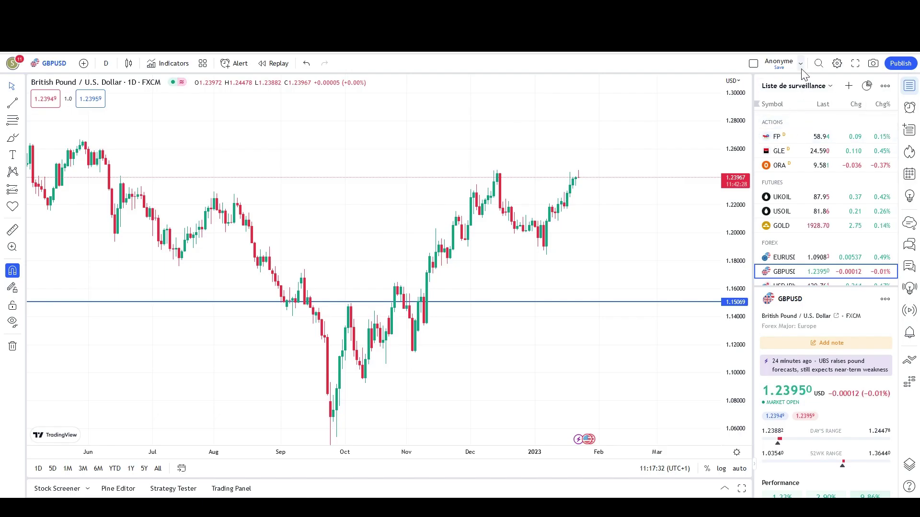
- Export the FX:GBPUSD, 1D chart data to CSV, keeping the UNIX timestamp time format
{"action": "left_click", "coordinate": [800, 65]}
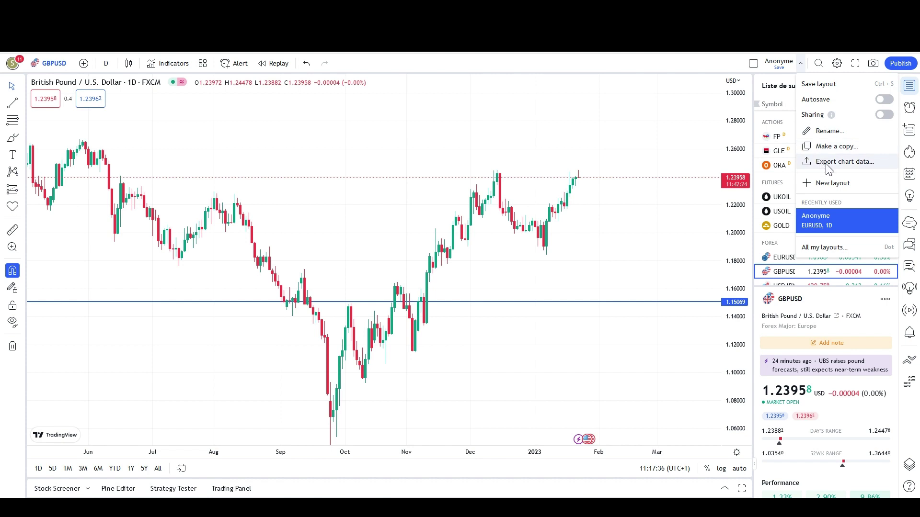
{"action": "left_click", "coordinate": [871, 165]}
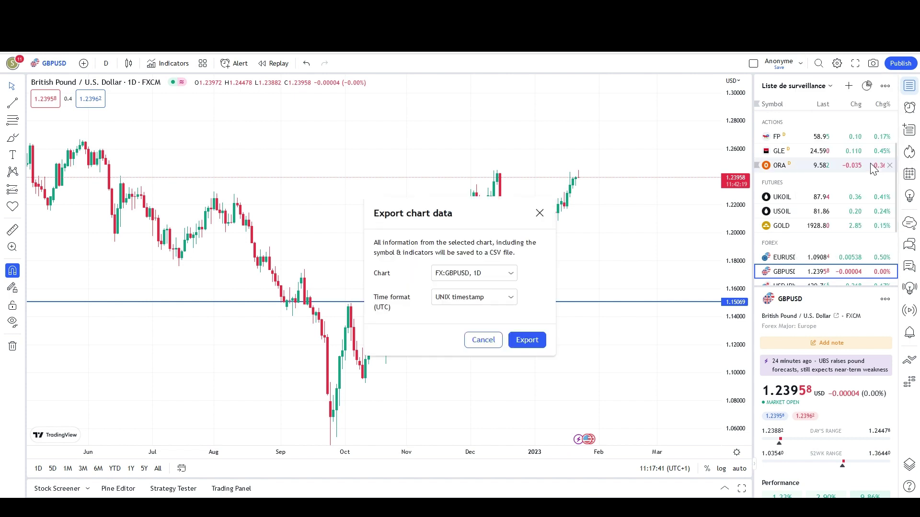
{"action": "left_click", "coordinate": [511, 298]}
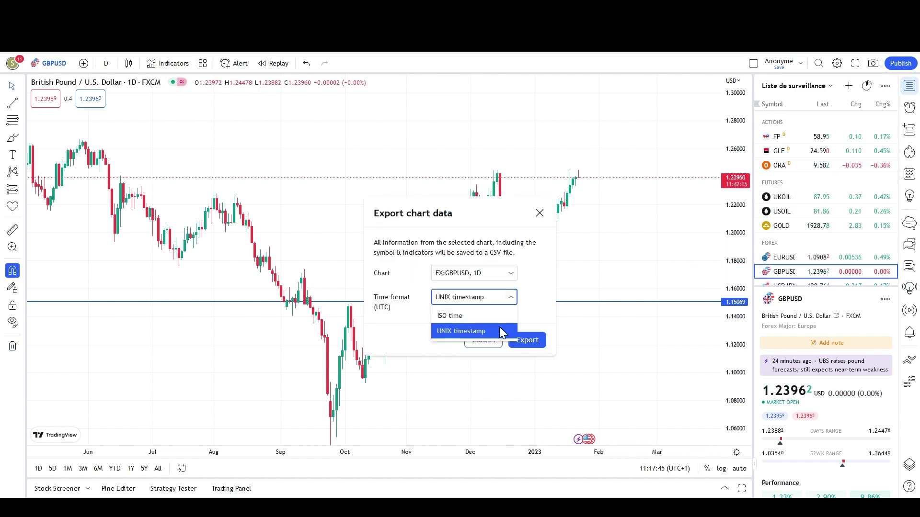
{"action": "left_click", "coordinate": [507, 273]}
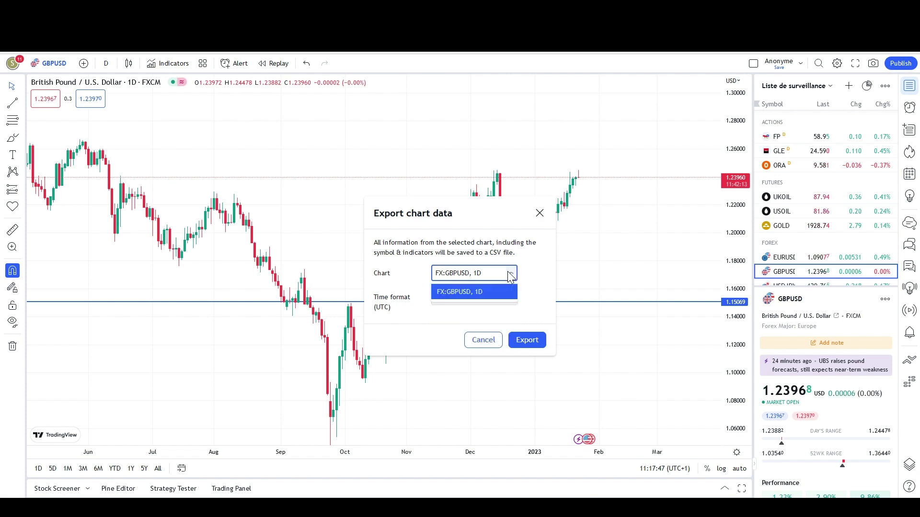
{"action": "left_click", "coordinate": [540, 278]}
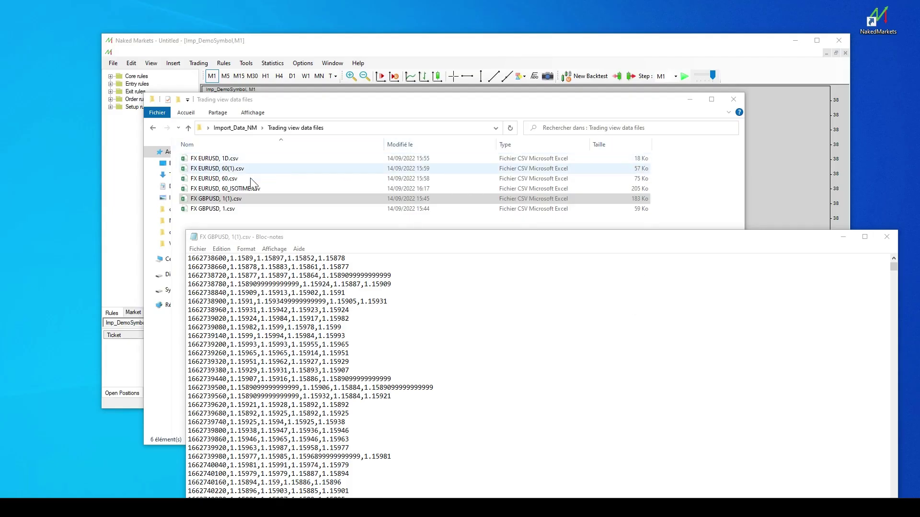
- View FX GBPUSD, 1(1).csv in Notepad, including its time, open, high, low, close header, then return to Naked Markets
{"action": "left_click", "coordinate": [223, 198]}
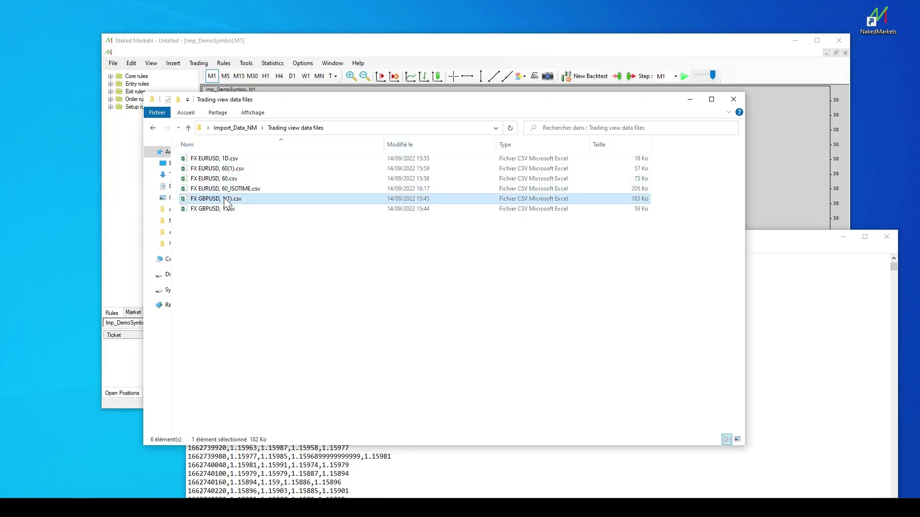
{"action": "left_click", "coordinate": [754, 330]}
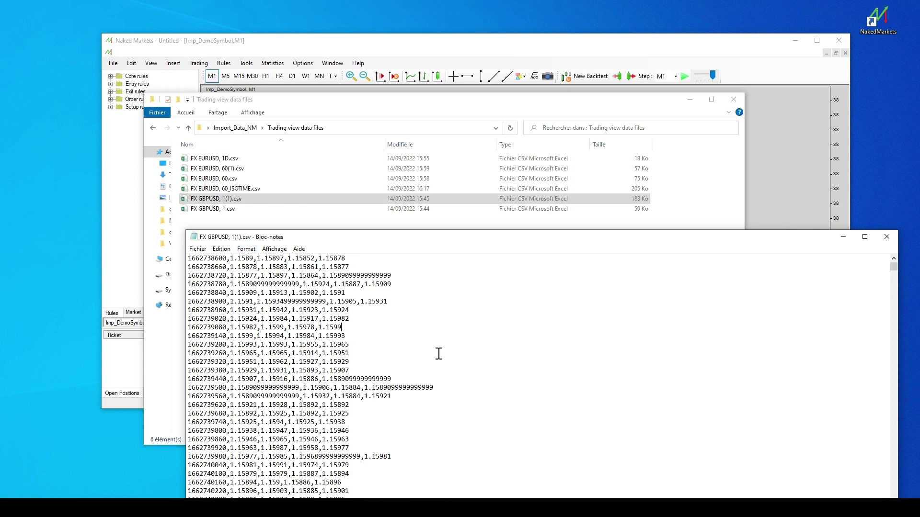
{"action": "left_click_drag", "start_coordinate": [437, 369], "coordinate": [183, 254]}
{"action": "left_click", "coordinate": [413, 303]}
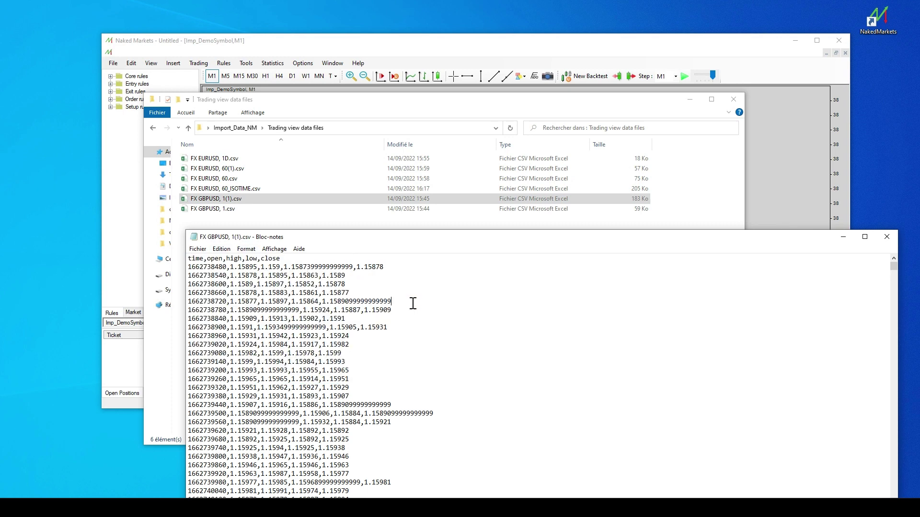
{"action": "scroll", "coordinate": [452, 307], "scroll_direction": "down", "scroll_amount": 1}
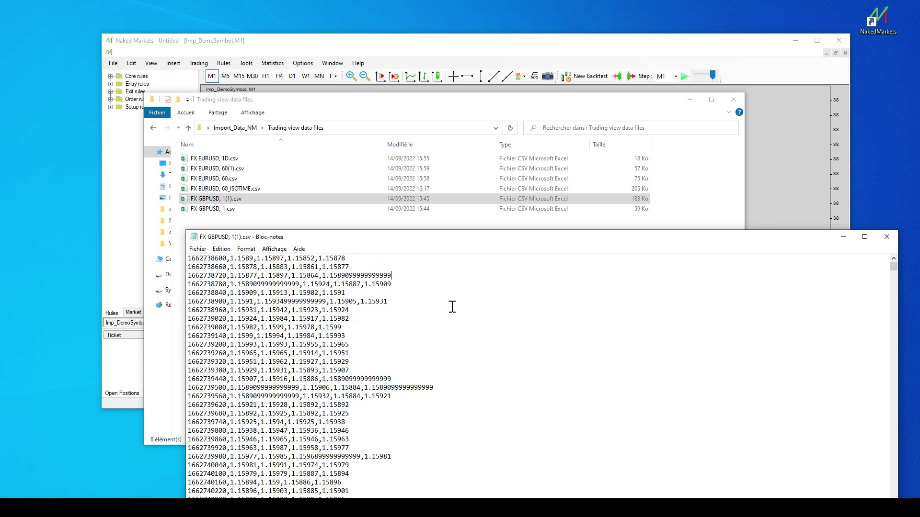
{"action": "left_click", "coordinate": [461, 49]}
{"action": "left_click", "coordinate": [246, 63]}
- Load FX GBPUSD, 1(1).csv as a Tradingview CSV in Data import, previewing M1 rows from 09/09/2022
{"action": "left_click", "coordinate": [251, 85]}
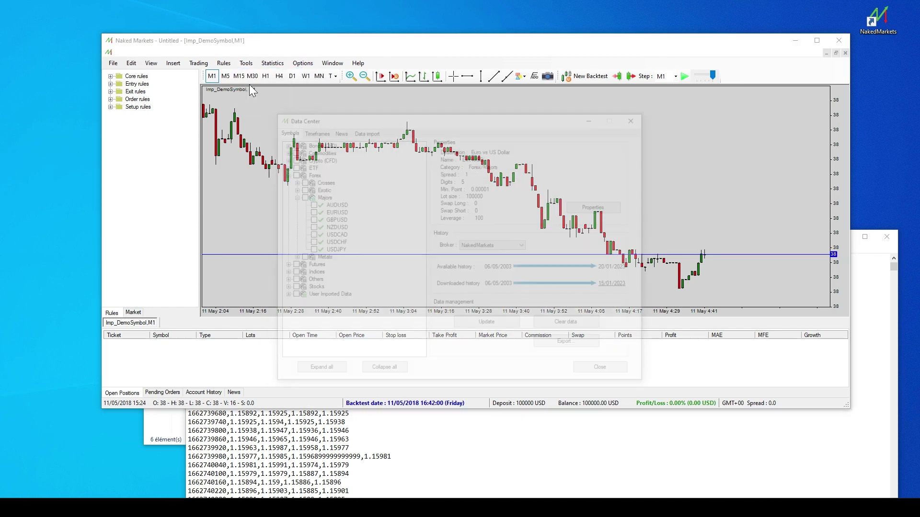
{"action": "left_click", "coordinate": [370, 129]}
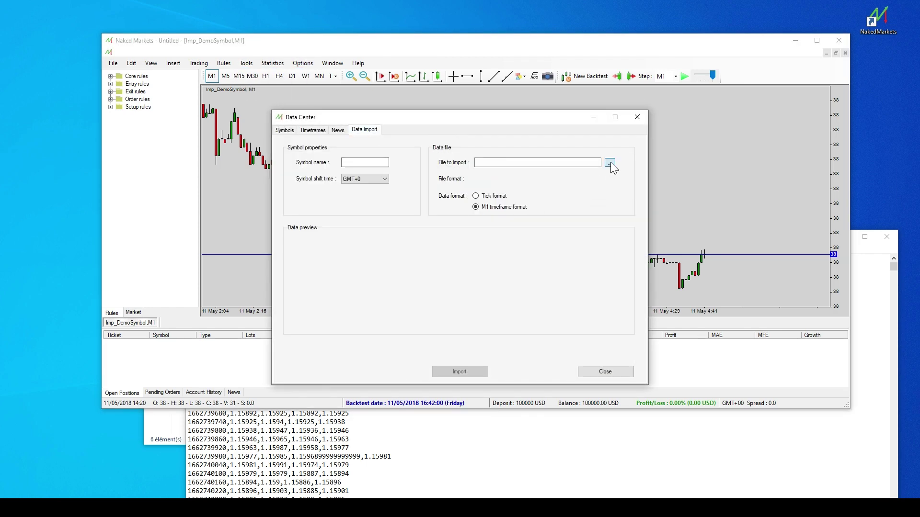
{"action": "left_click", "coordinate": [609, 162]}
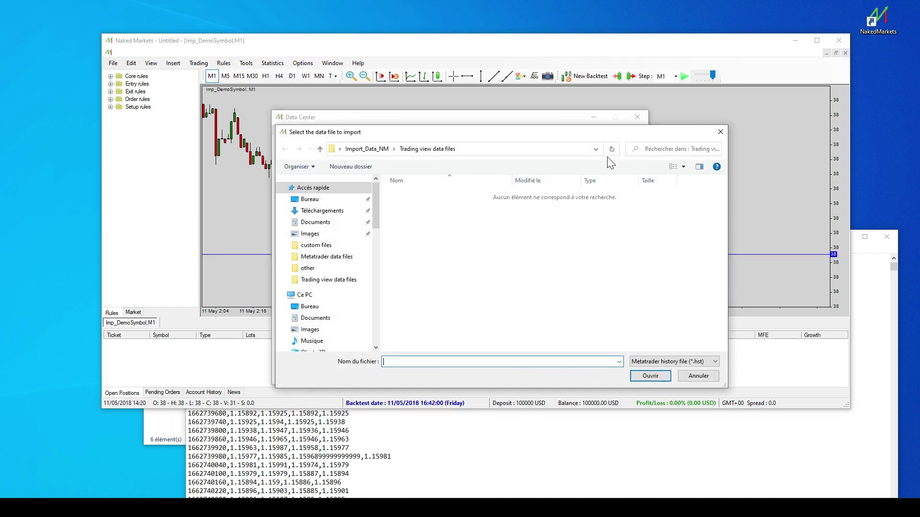
{"action": "left_click", "coordinate": [657, 362]}
{"action": "left_click", "coordinate": [657, 379]}
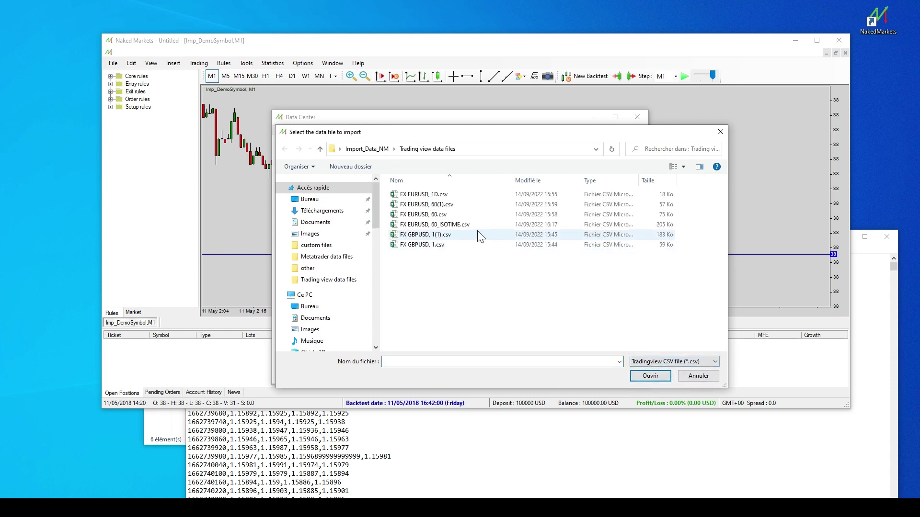
{"action": "left_click", "coordinate": [431, 234]}
{"action": "left_click", "coordinate": [650, 376]}
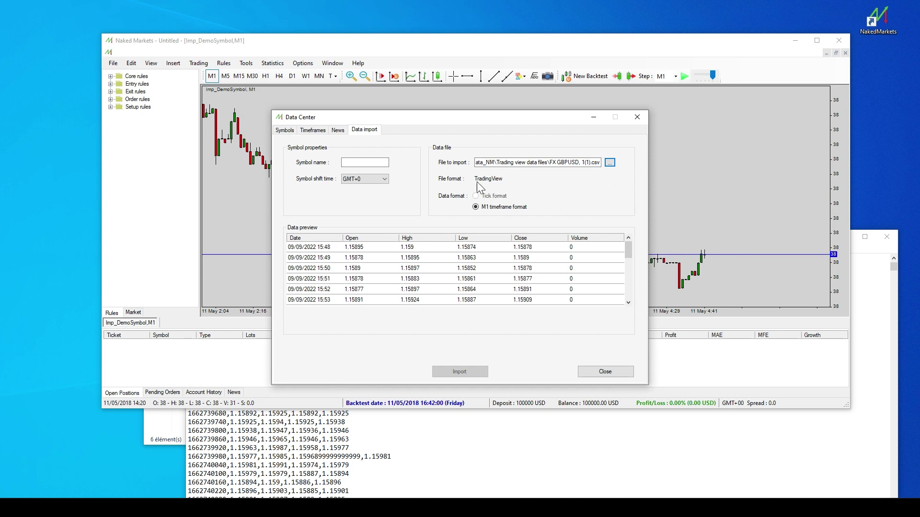
{"action": "left_click_drag", "start_coordinate": [629, 251], "coordinate": [628, 298]}
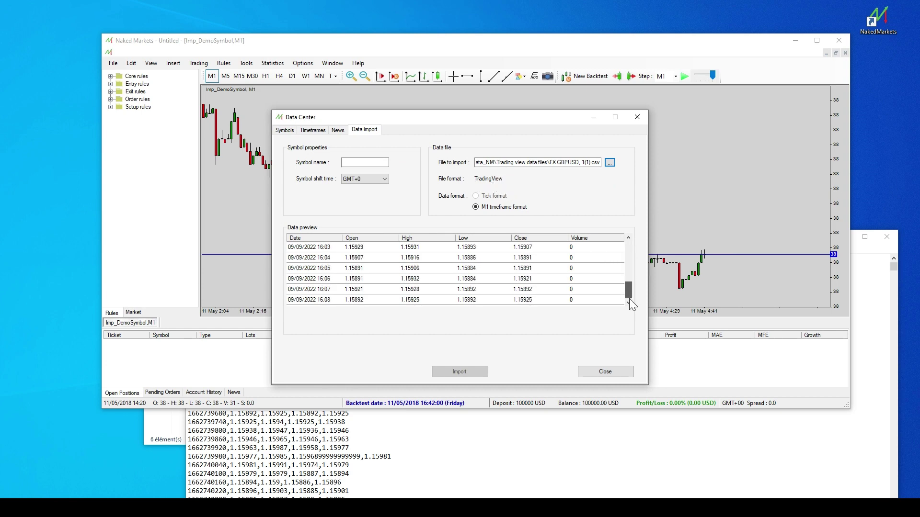